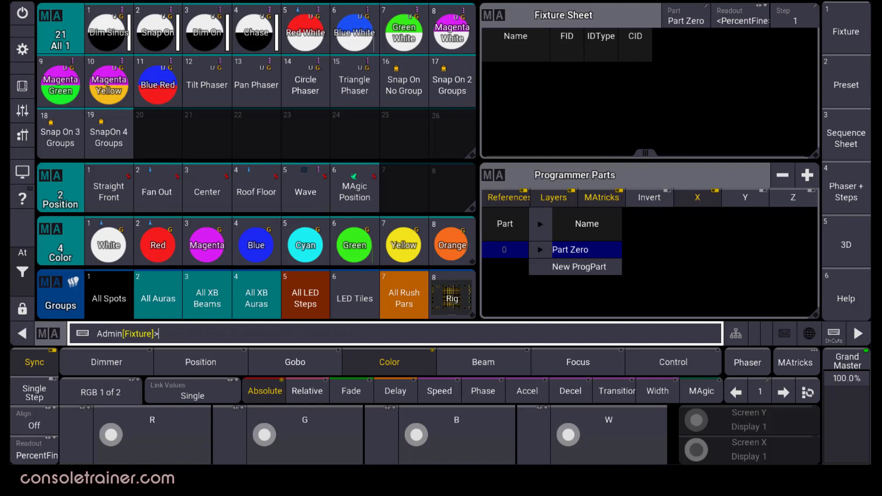
- Rename the All 1 preset pool (pool 21) as Phasers in its pool settings
left_click(58, 18)
left_click_drag(382, 149, 263, 145)
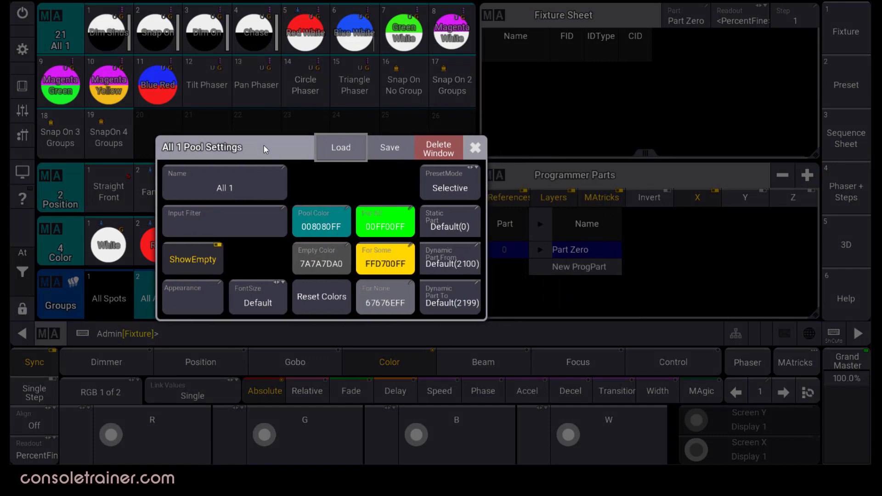
left_click(266, 188)
type("Phasers")
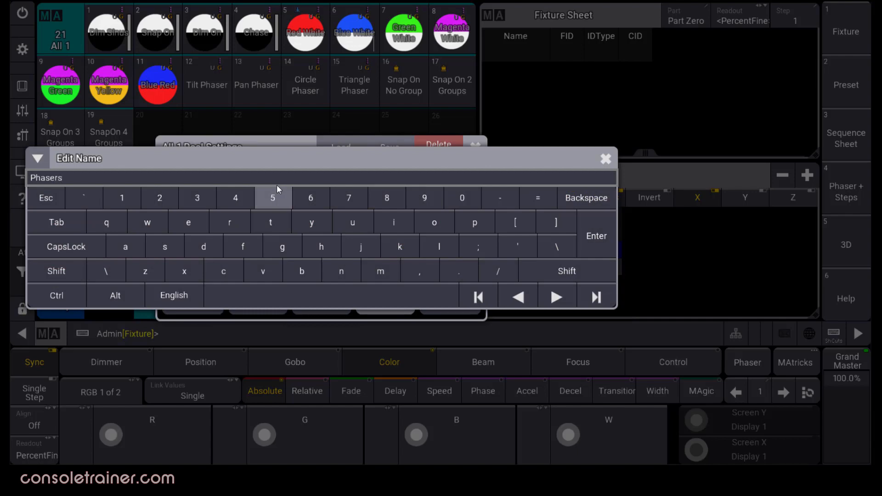
key("Return")
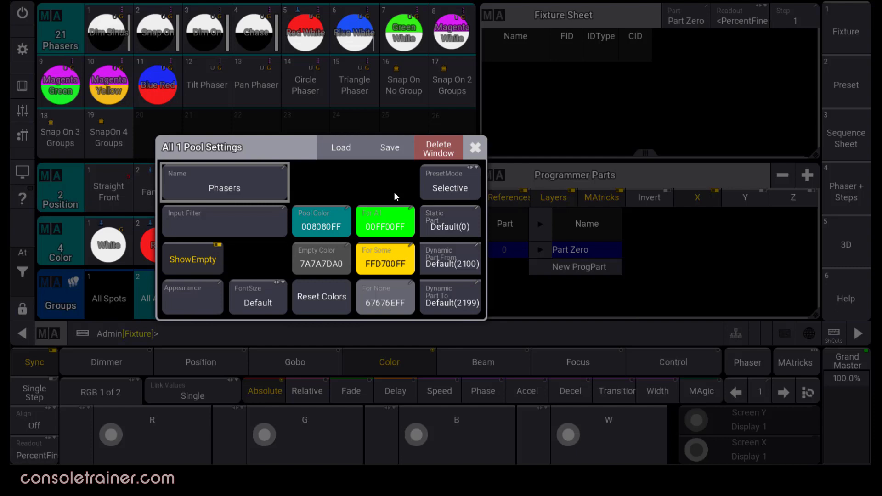
- Examine which input filters, worlds and preset modes can be assigned to the Phasers pool, keeping its preset mode on Selective
left_click(259, 227)
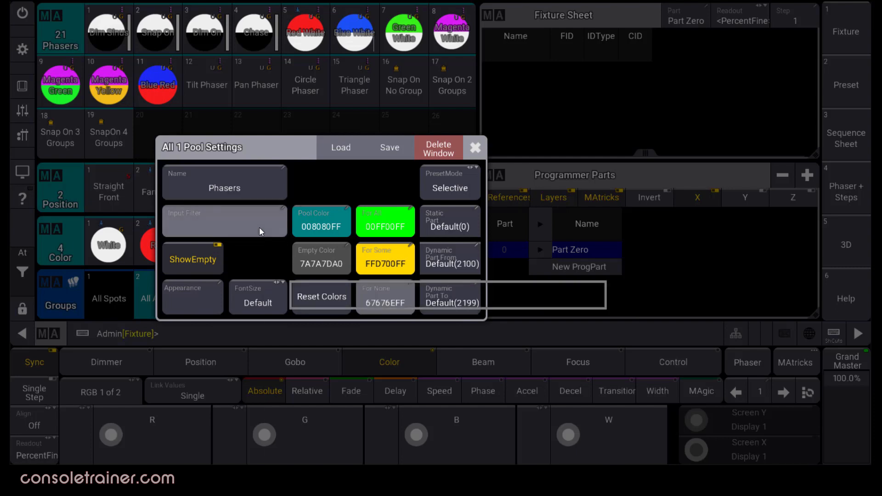
left_click(462, 275)
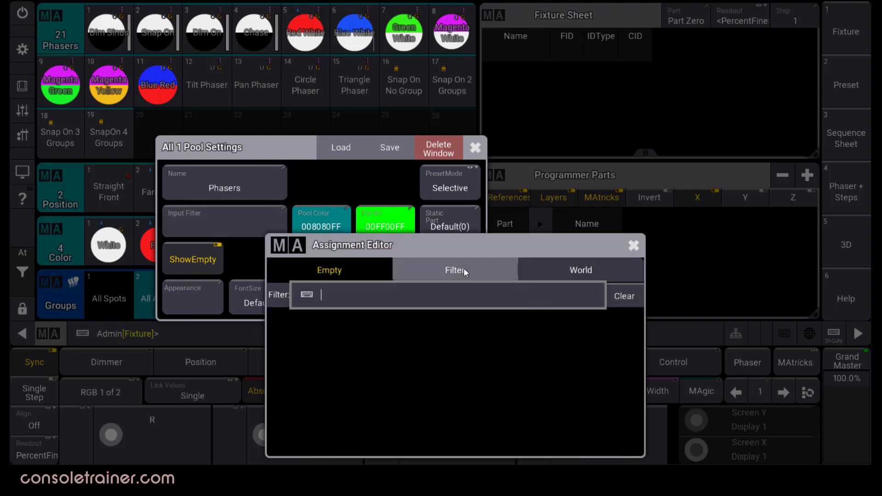
left_click(599, 273)
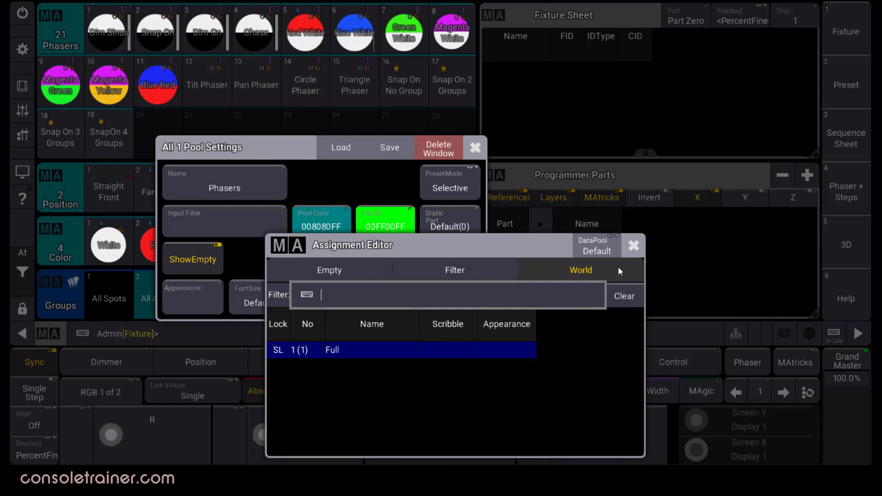
left_click(632, 246)
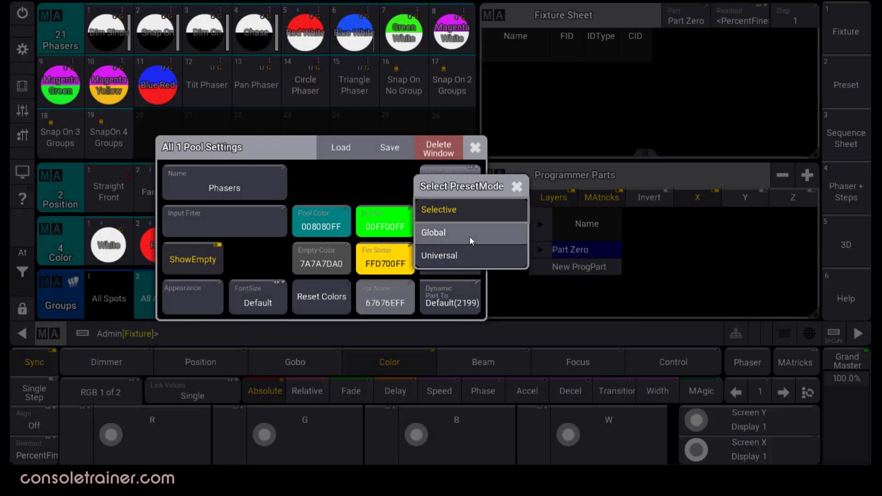
left_click(462, 211)
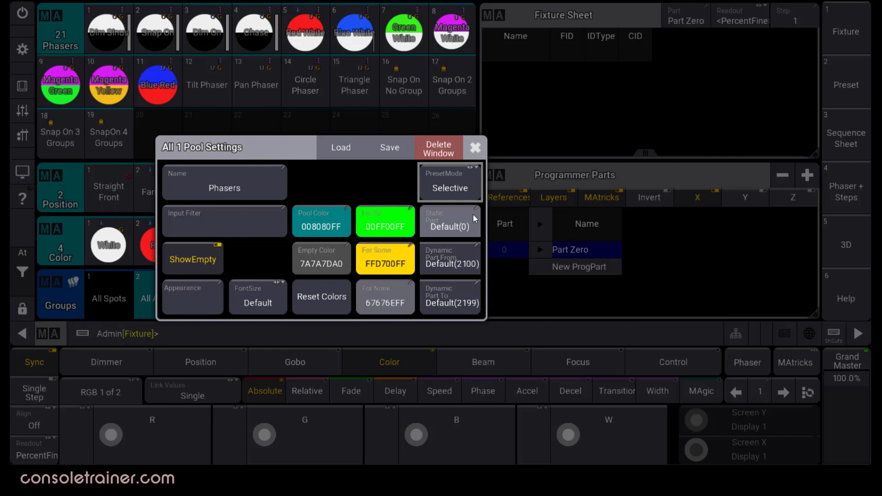
left_click(473, 216)
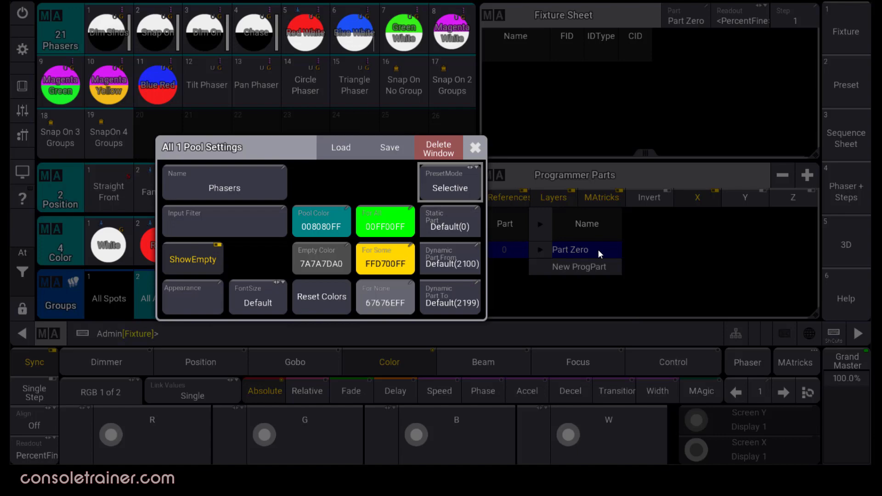
left_click(475, 148)
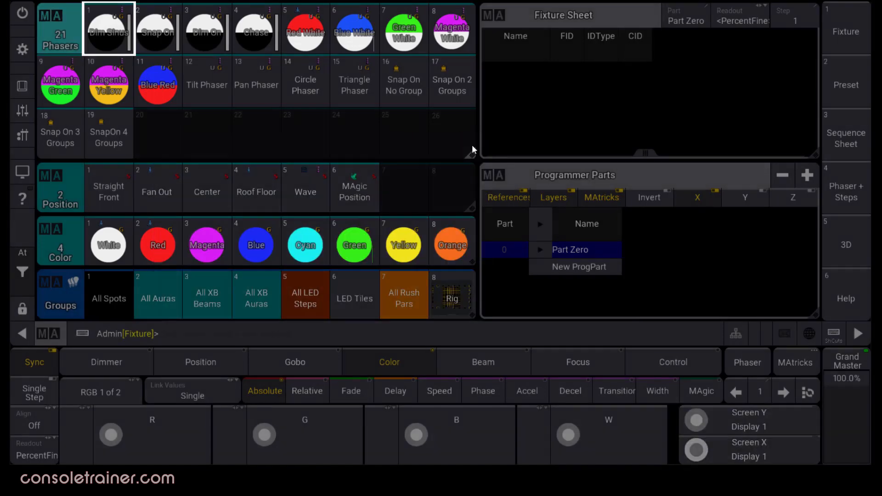
- Set the Static Part of the Position preset pool to 2
left_click(45, 176)
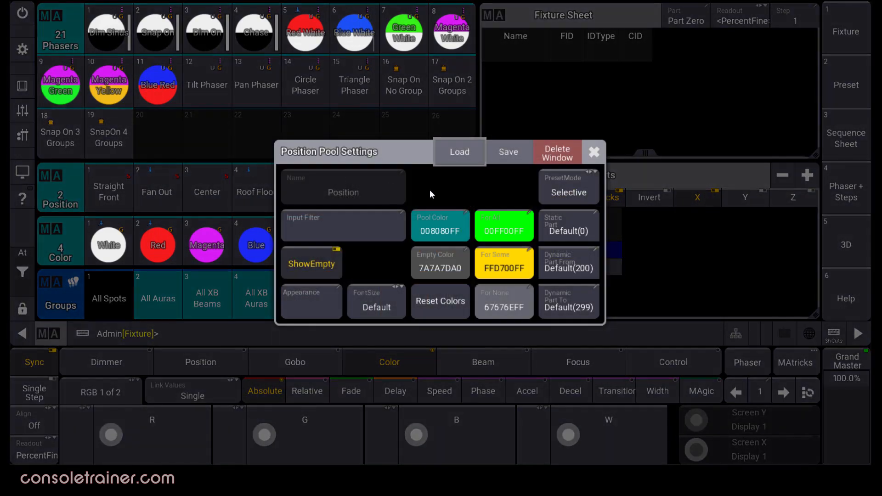
left_click(570, 227)
type("2")
key("Return")
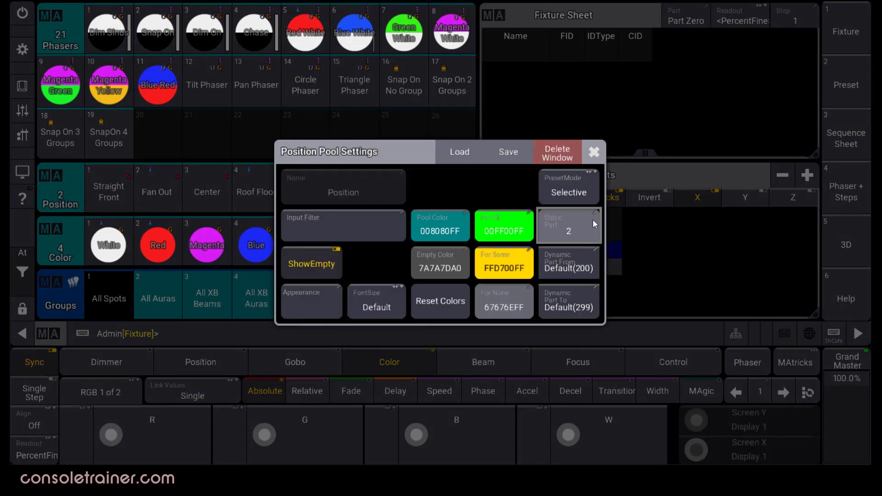
left_click(594, 153)
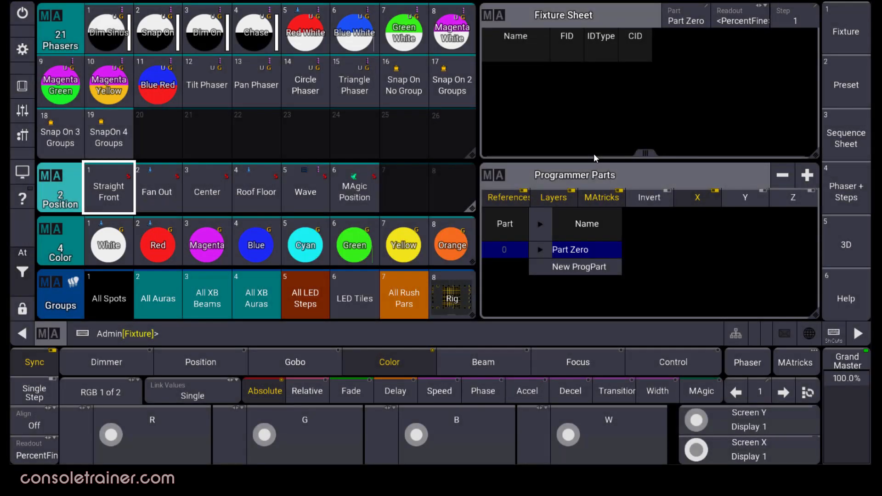
- Set the Static Part of the Color preset pool to 3
left_click(48, 231)
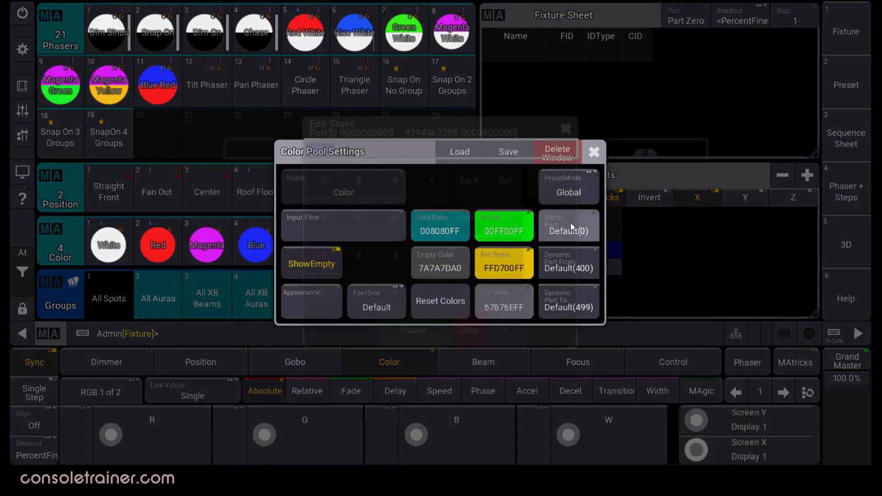
left_click(569, 222)
type("3")
key("Return")
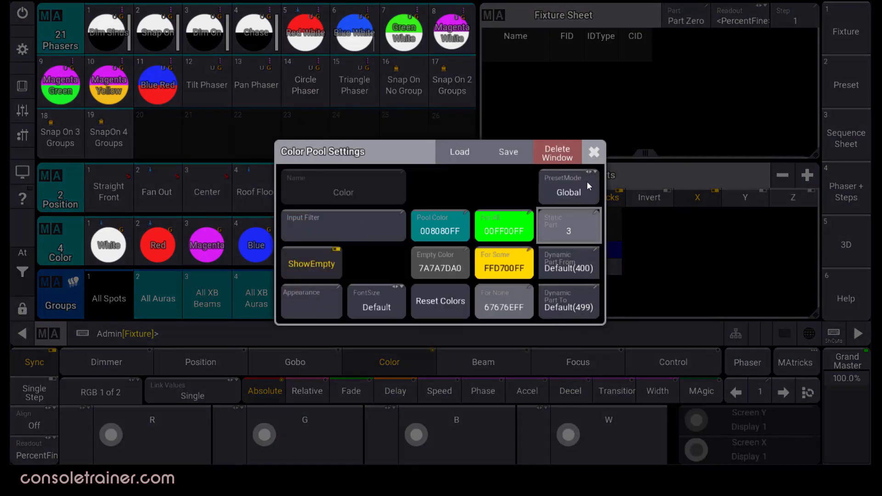
left_click(594, 153)
- Recall the Red color preset for the All Spots group as a test and clear the programmer again
left_click(109, 298)
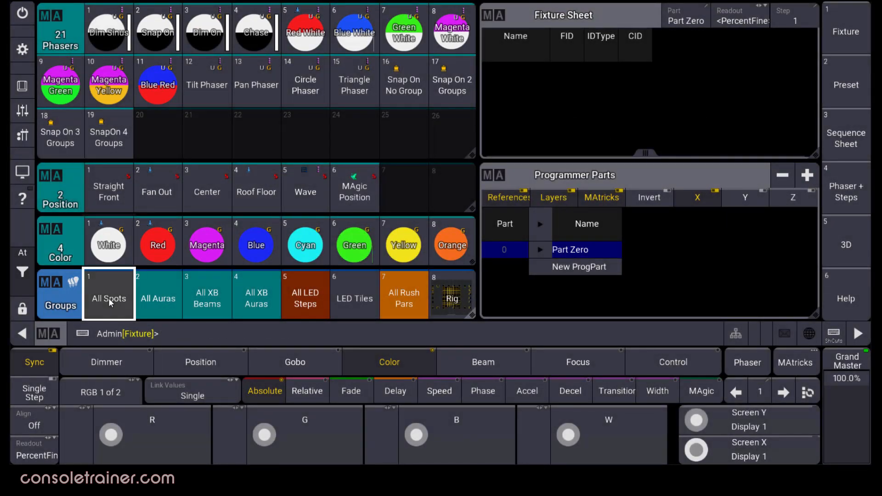
left_click(161, 243)
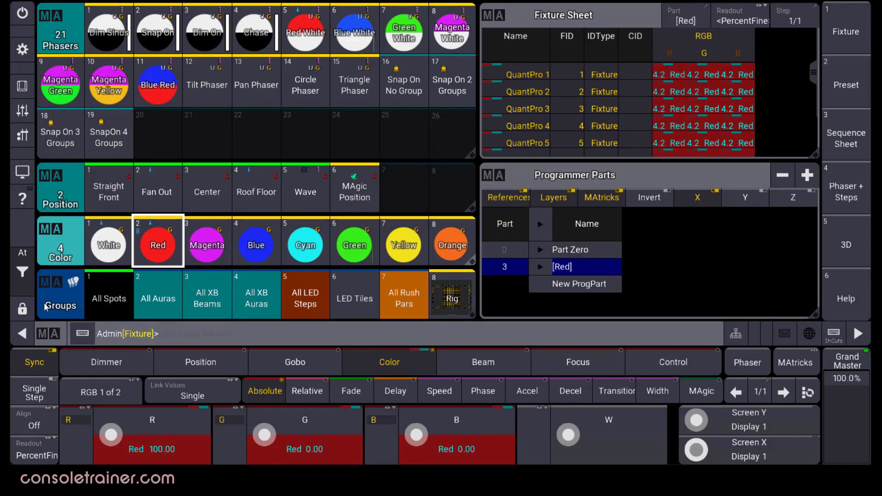
left_click(22, 252)
left_click(73, 297)
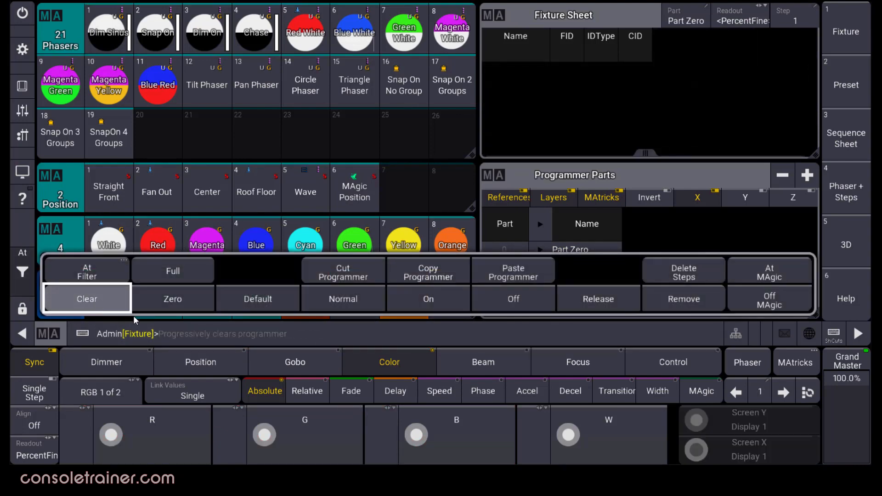
left_click(183, 334)
- Reset the Static Part of the Position preset pool to its default
left_click(60, 188)
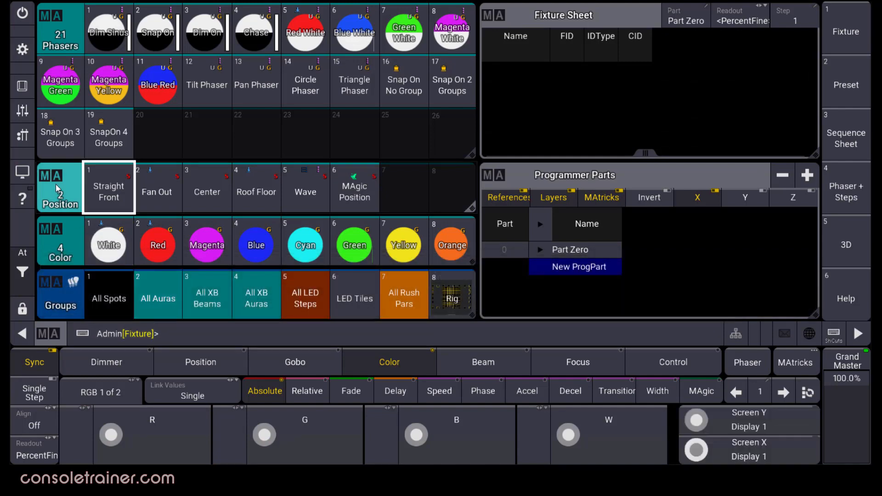
left_click(570, 230)
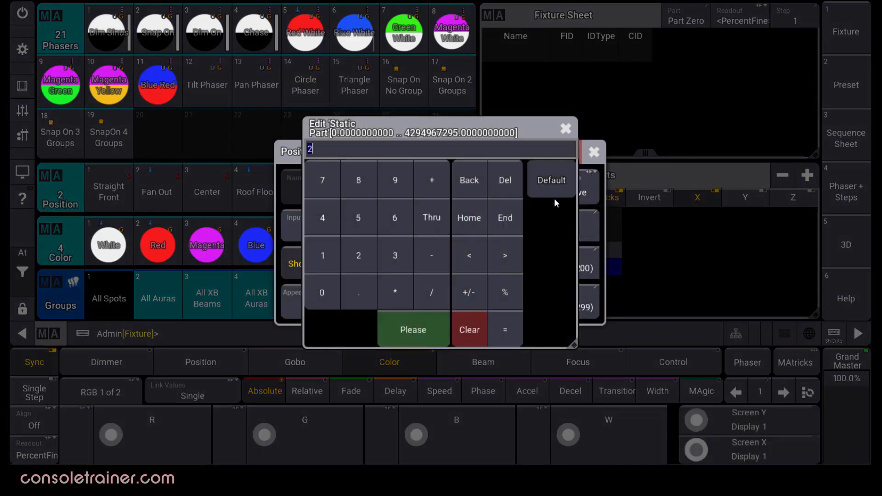
left_click(560, 182)
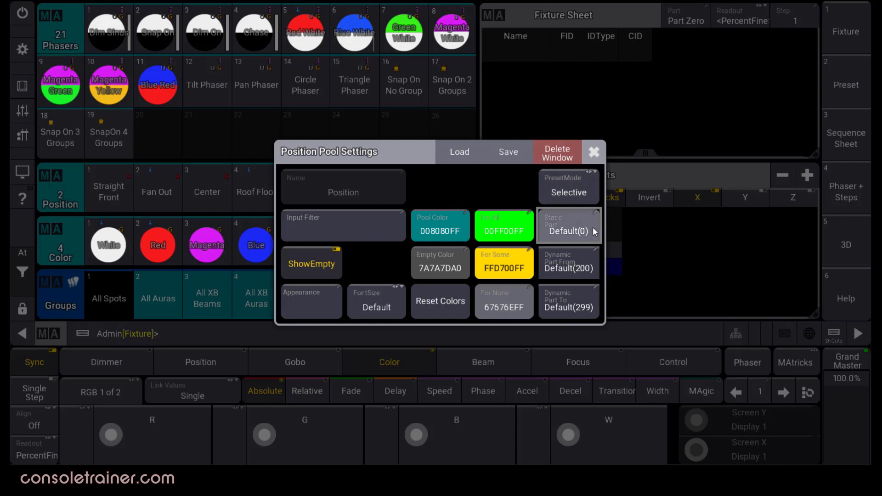
left_click(593, 153)
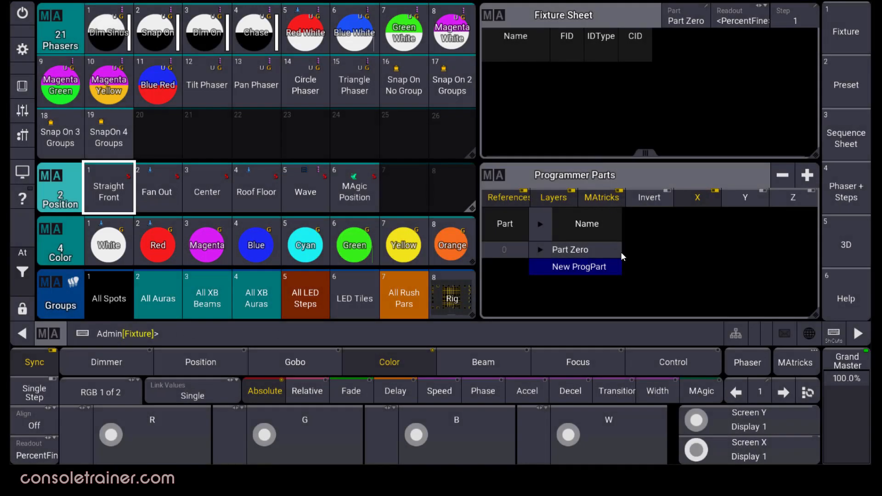
- Create a new programmer part and recall the Fan Out position preset for the All Spots group
left_click(591, 263)
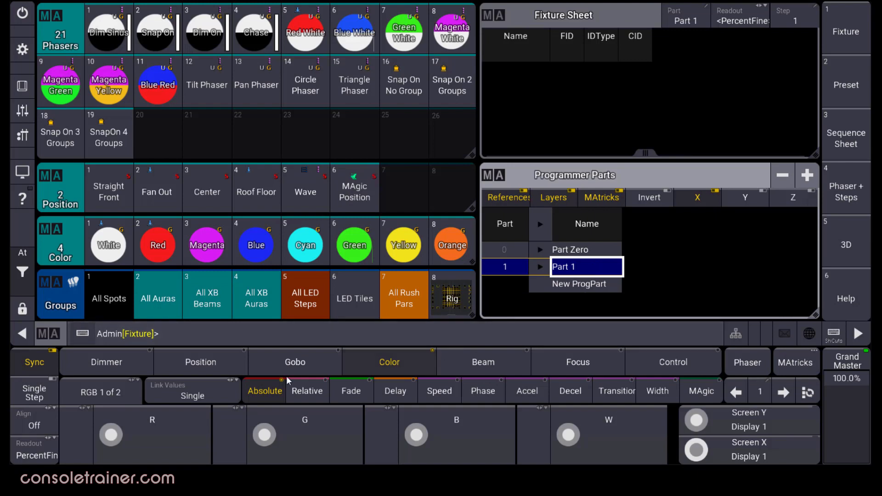
left_click(111, 299)
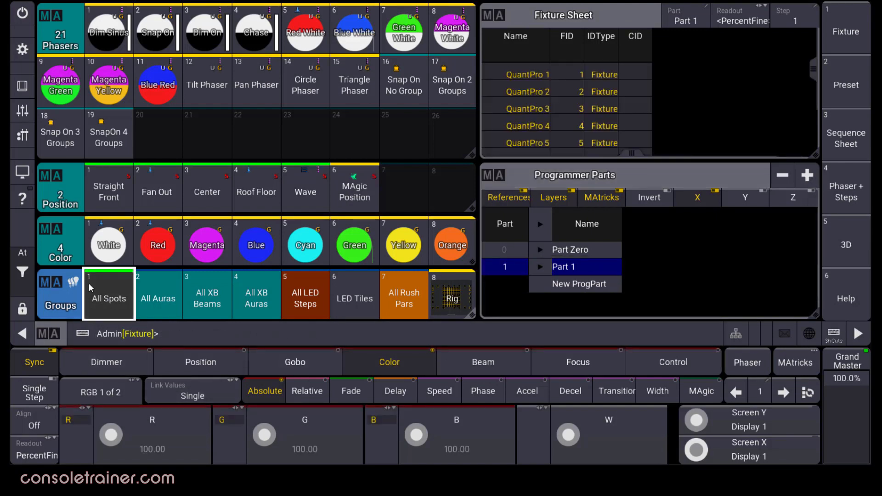
left_click(164, 193)
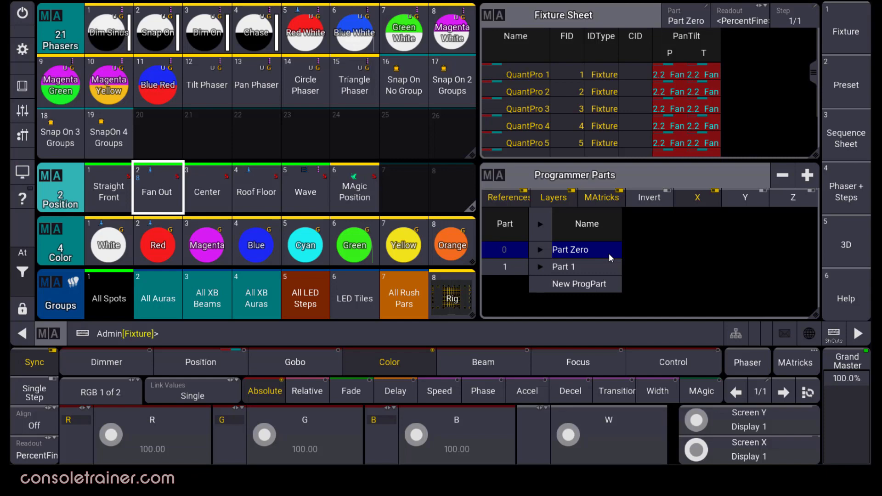
- Store the programmer content with the command "store cue 2 part 2" and switch to the sequence sheet view
left_click(281, 340)
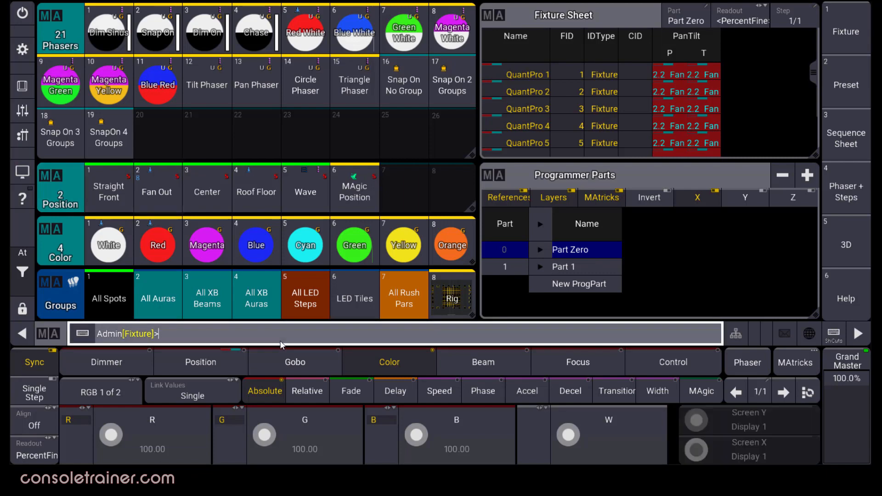
type("store cue 2 part 2")
key("Return")
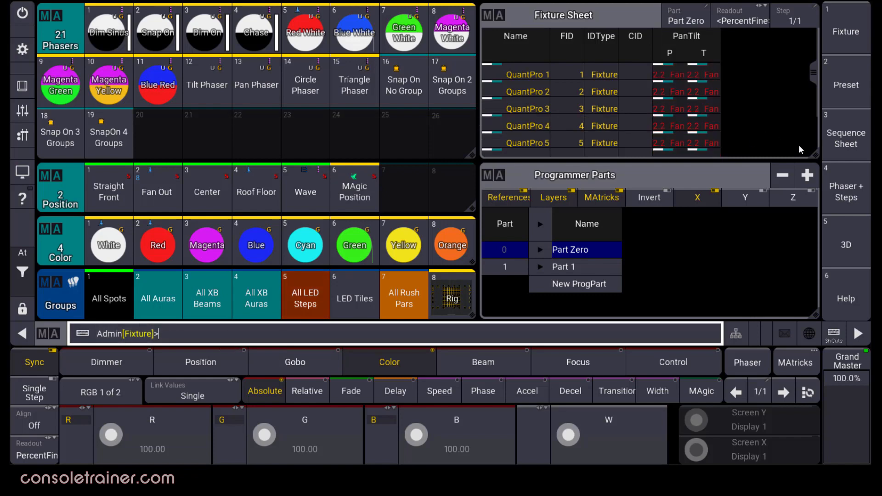
left_click(834, 146)
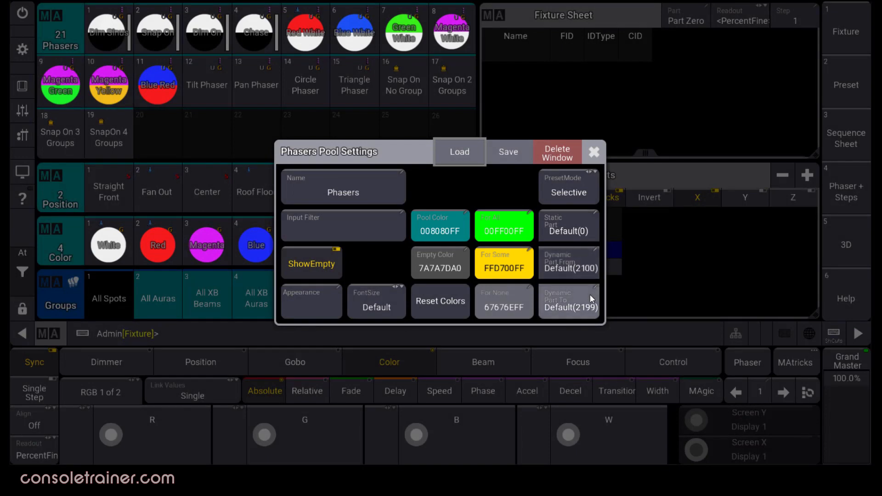
- Close the Phasers pool settings and recall Pan Phaser for All Spots and Tilt Phaser for All Auras
left_click(598, 154)
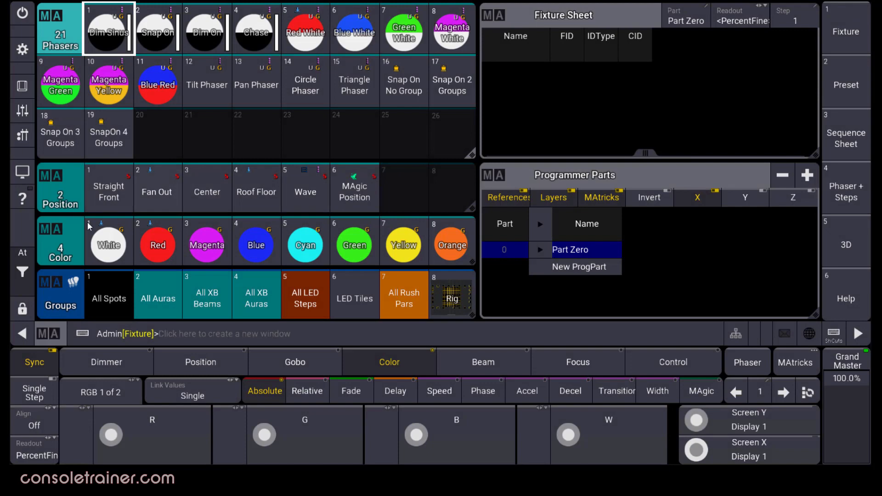
left_click(111, 303)
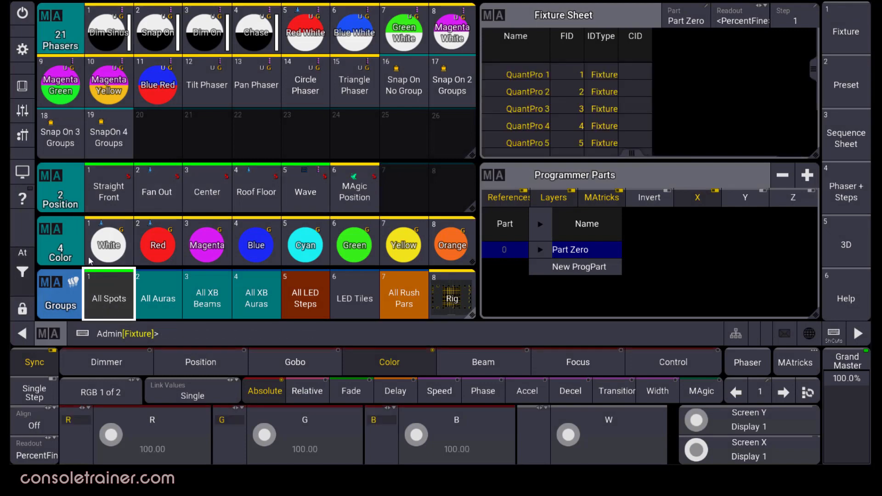
left_click(246, 91)
left_click(158, 299)
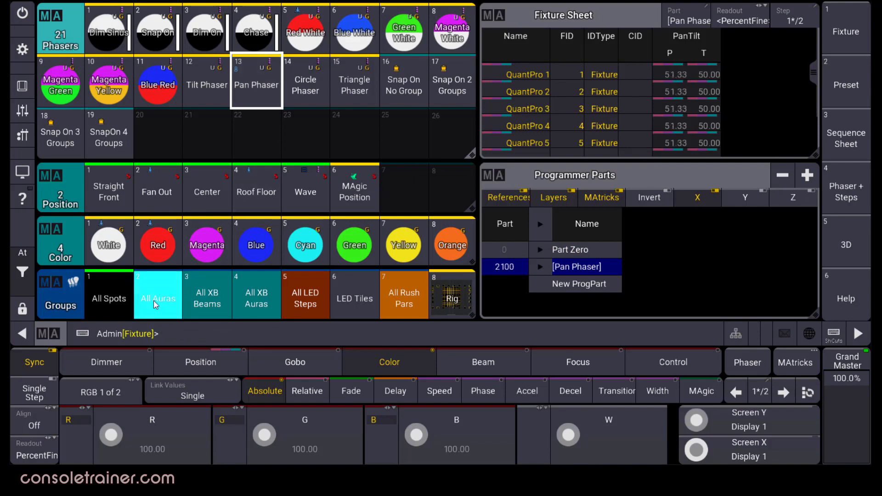
left_click(214, 86)
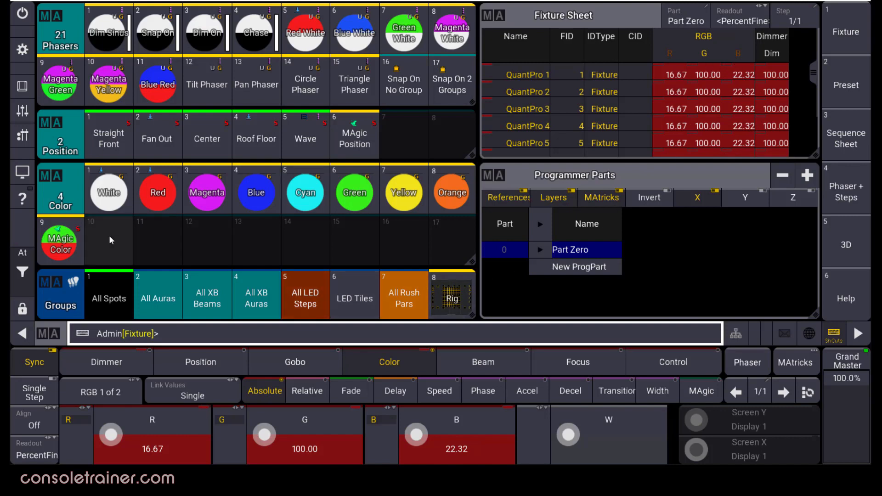
- Begin storing the programmer values, toggling Input Filter off and back on and Keep Activation on and back off
key("s")
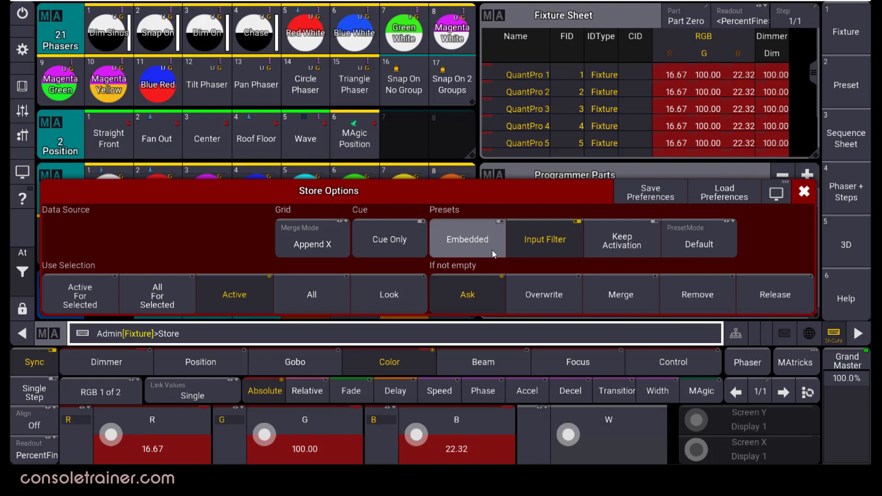
left_click(561, 248)
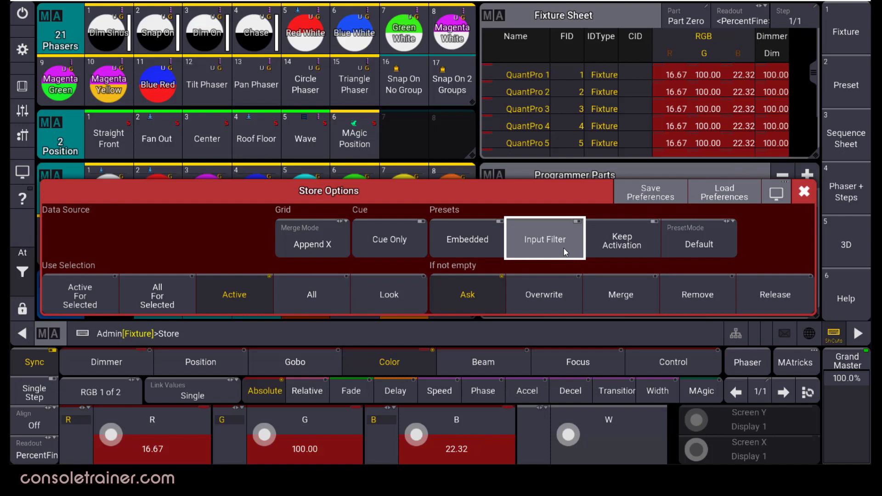
left_click(564, 251)
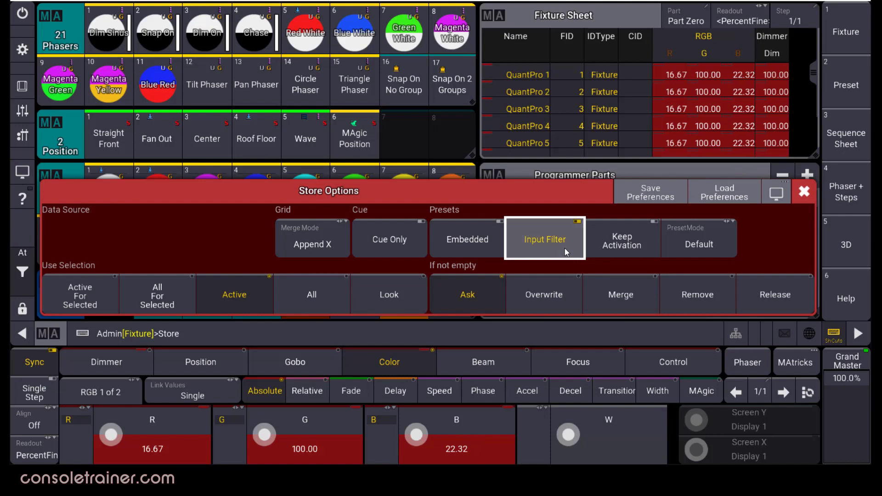
left_click(639, 248)
left_click(639, 250)
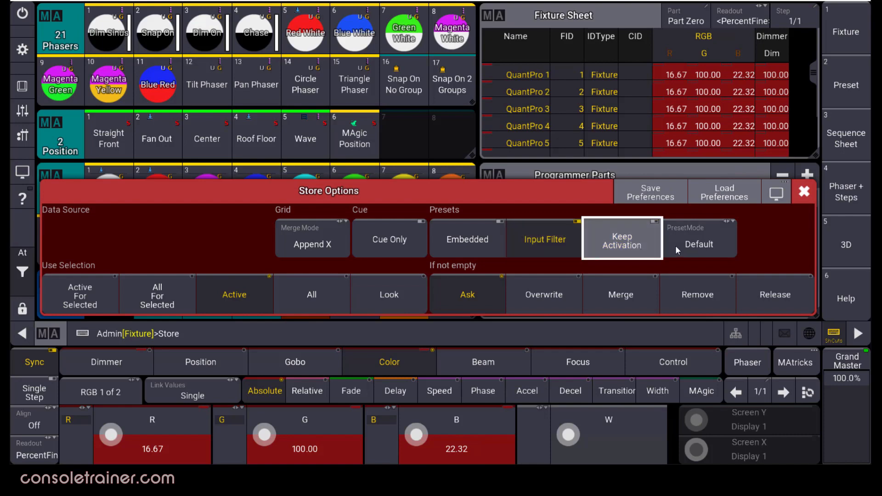
- Set the store PresetMode to Selective and store the color values as preset 10 in the Color pool
left_click(723, 245)
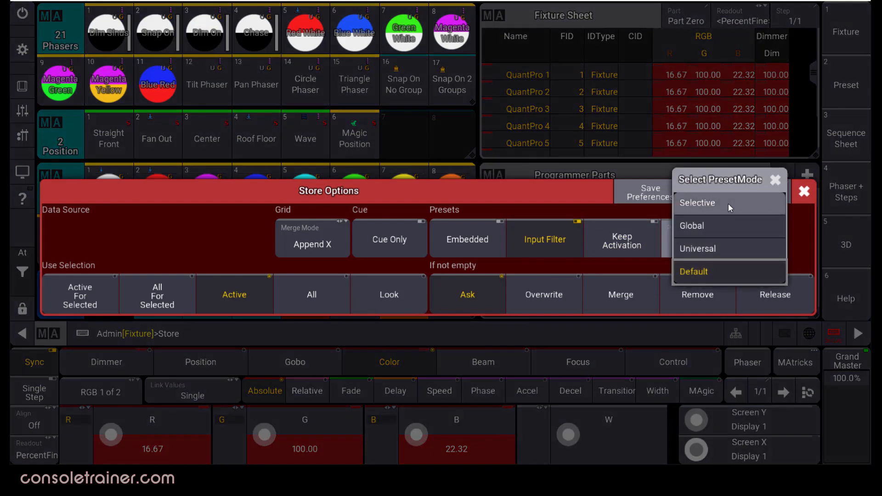
left_click(728, 203)
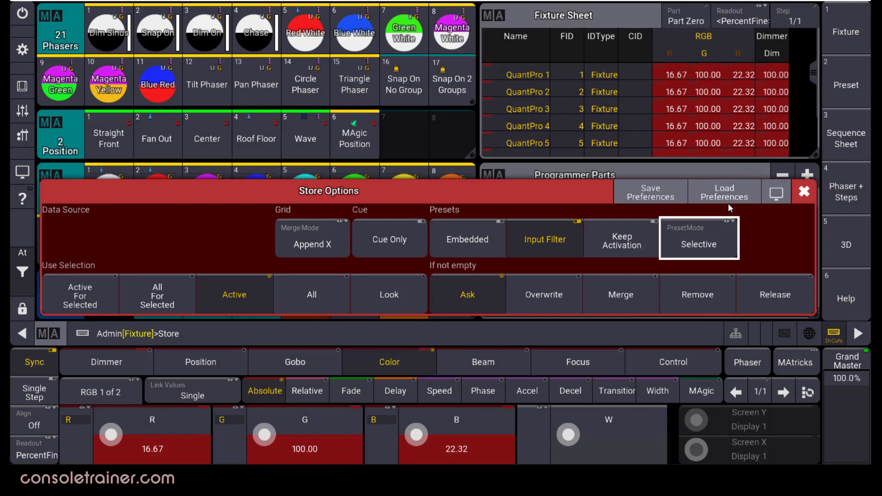
left_click(803, 191)
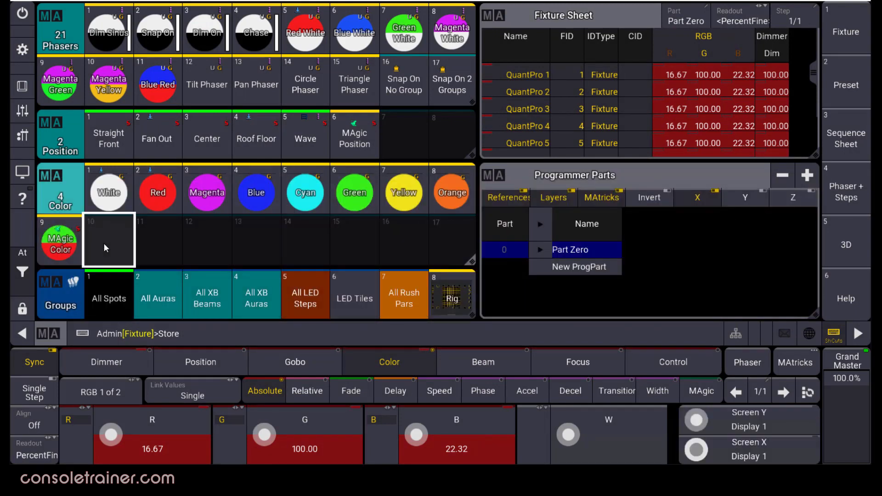
left_click(105, 248)
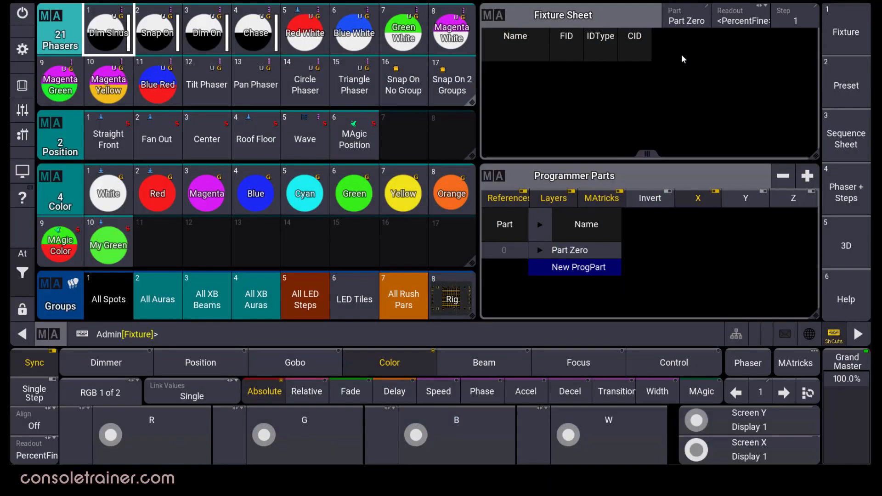
- Edit the My Green color preset, set its blue (B) value to 15, and update the preset
left_click(113, 248)
left_click(116, 261)
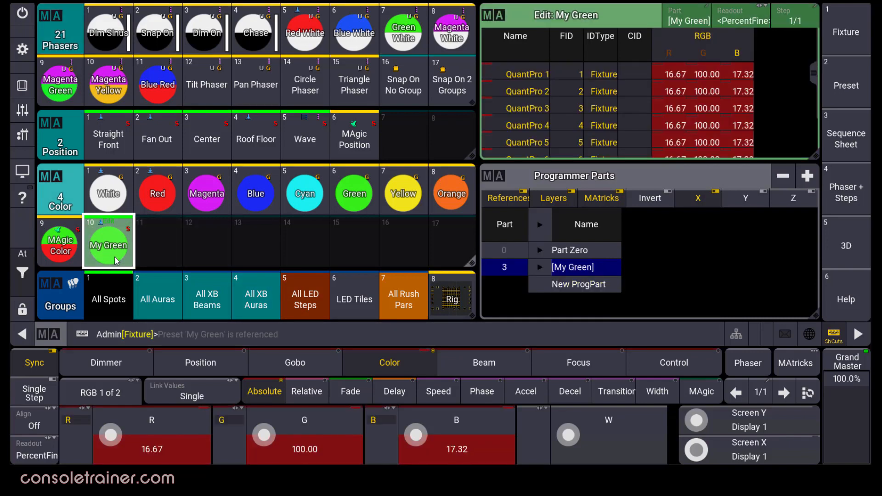
left_click(461, 449)
type("1")
left_click(216, 232)
left_click(294, 324)
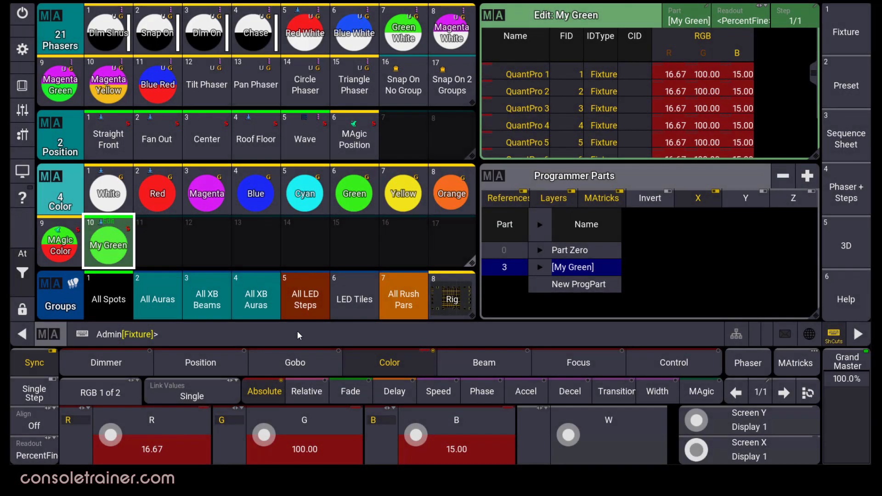
key("u")
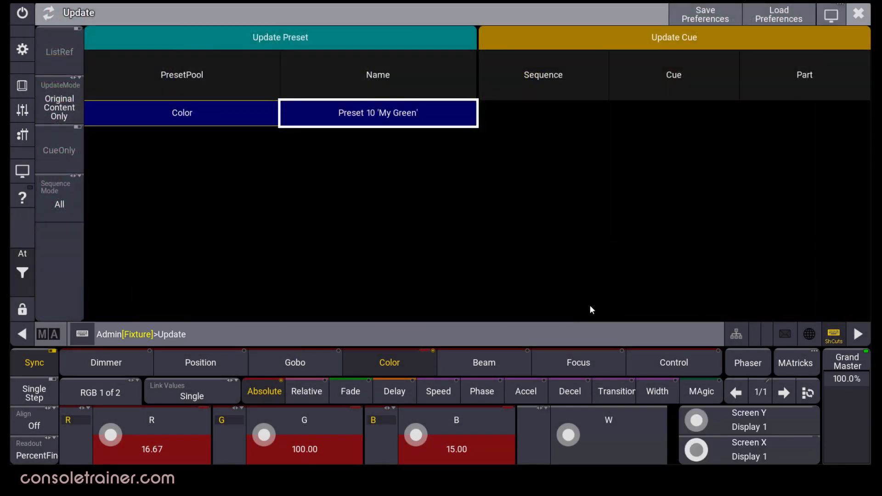
key("Return")
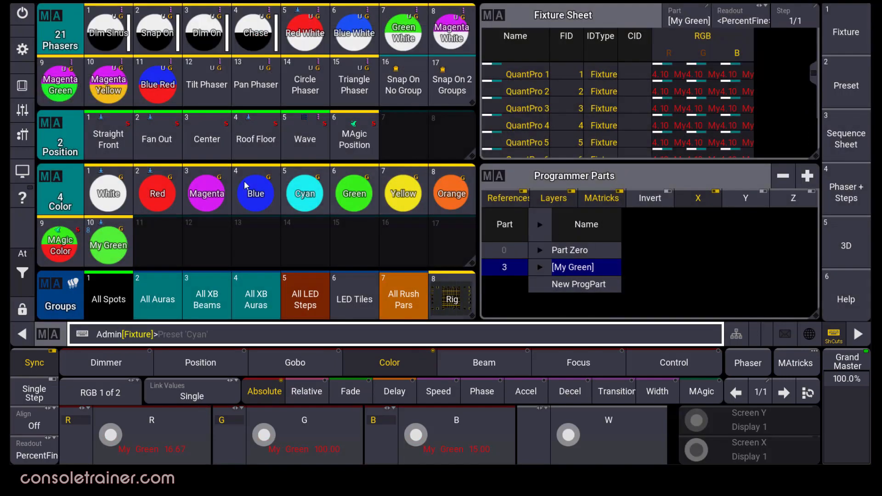
- List the references of the My Green preset and check both what references it and what it depends on
left_click_drag(106, 234, 73, 252)
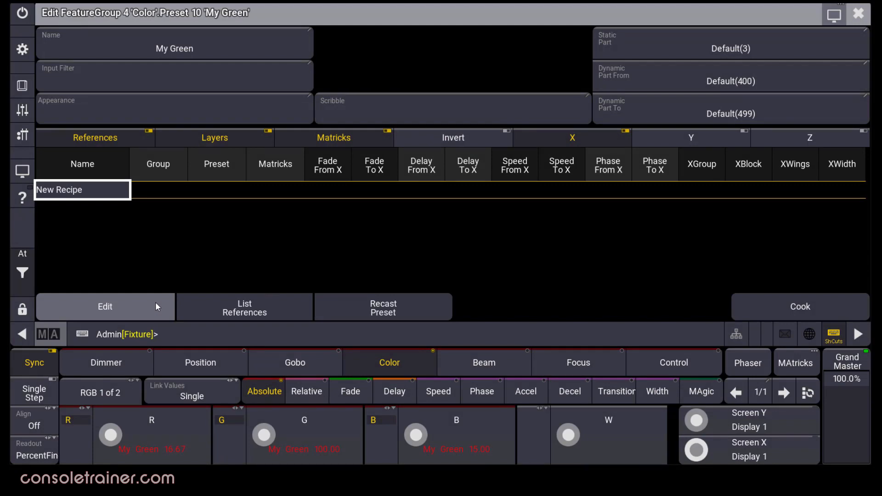
left_click(202, 307)
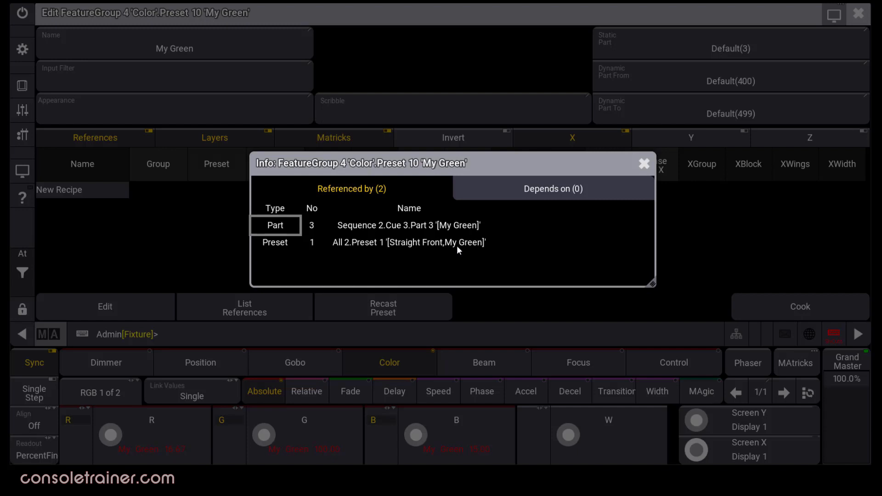
left_click(590, 188)
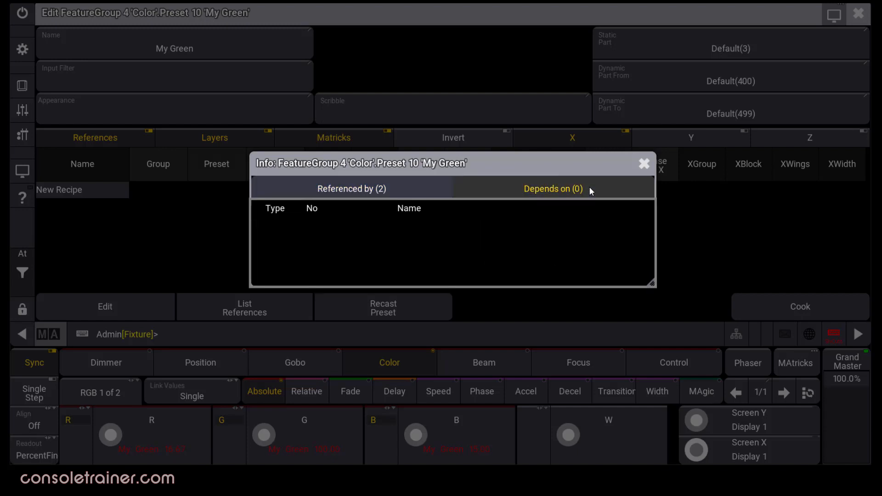
left_click(643, 162)
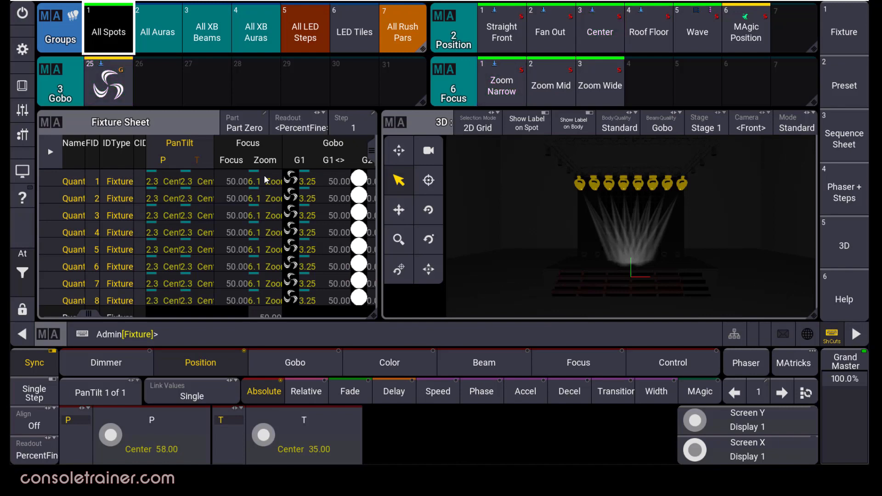
- Recall Zoom Wide for All Spots and merge it into gobo preset 25 with Input Filter switched off
left_click(107, 93)
left_click(609, 94)
key("s")
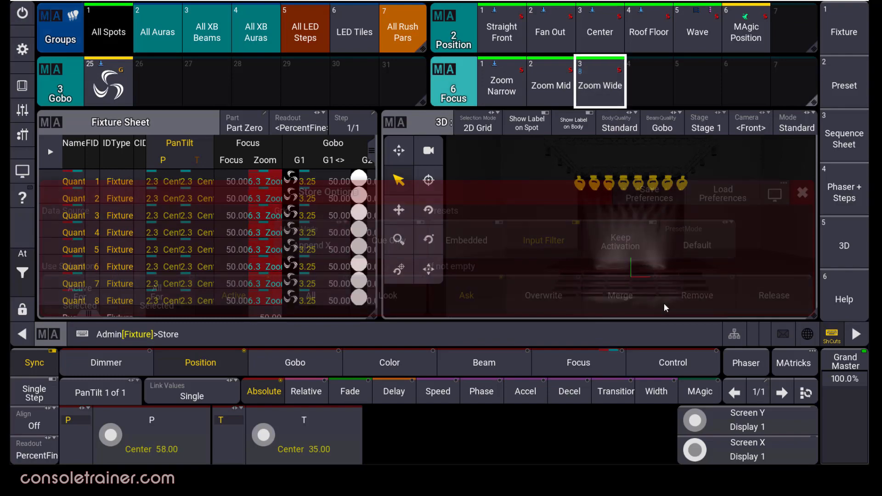
left_click(561, 241)
left_click(112, 77)
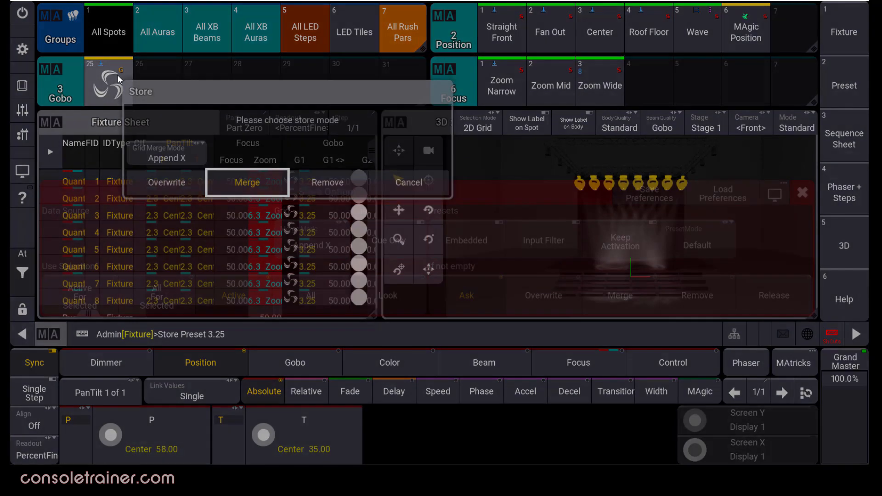
left_click(254, 188)
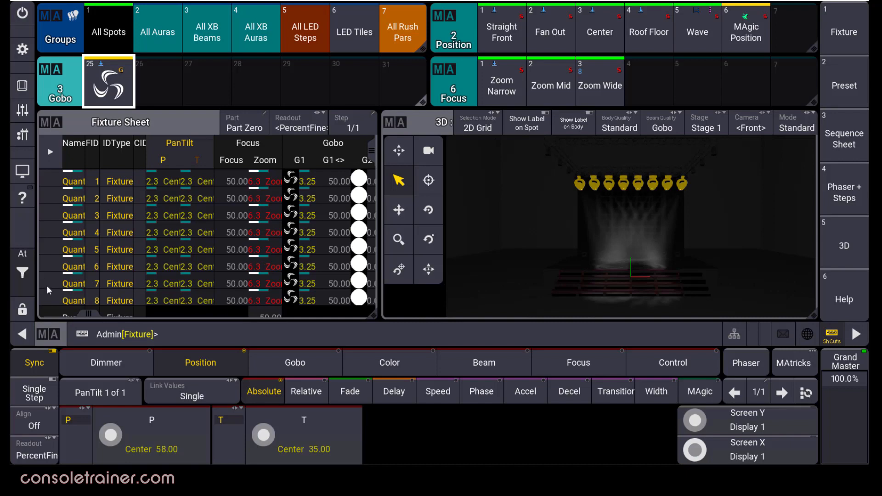
- Clear the programmer and recast gobo preset 25
left_click(22, 254)
left_click(86, 300)
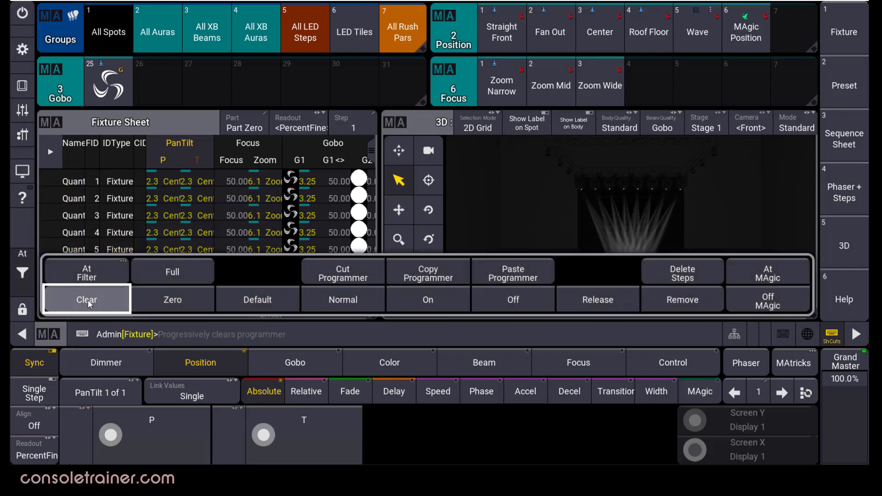
left_click(195, 334)
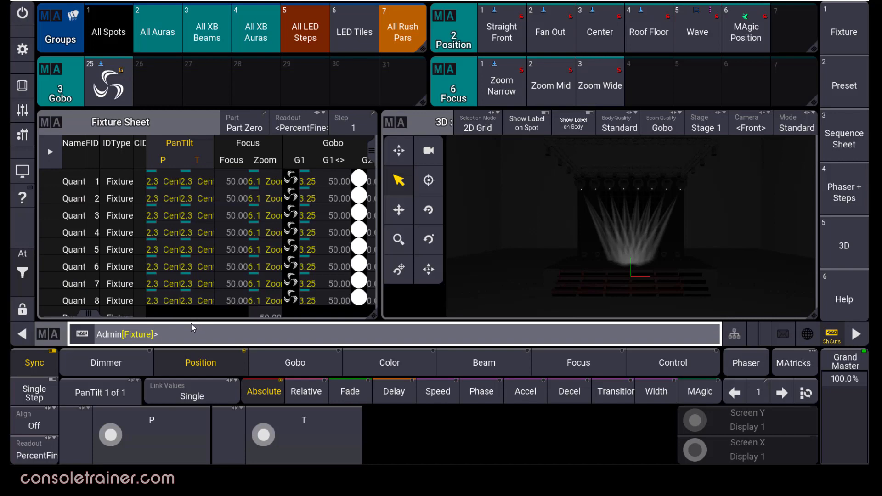
left_click_drag(108, 81, 76, 85)
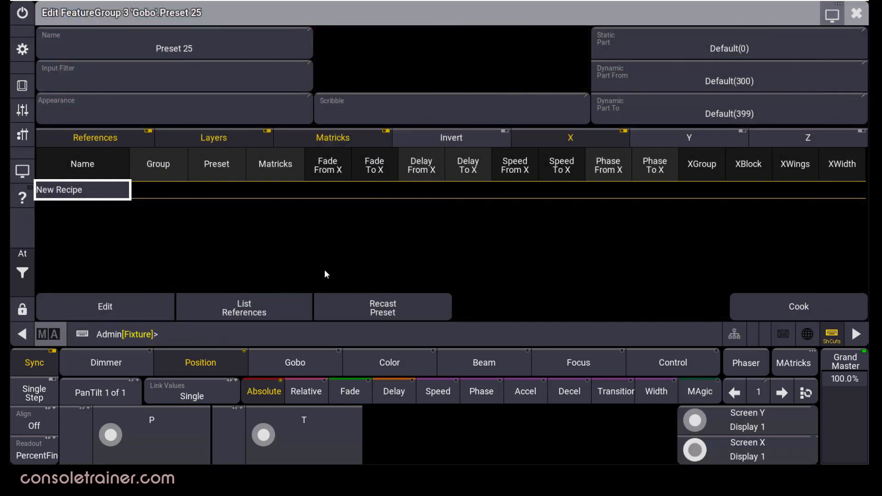
left_click(389, 303)
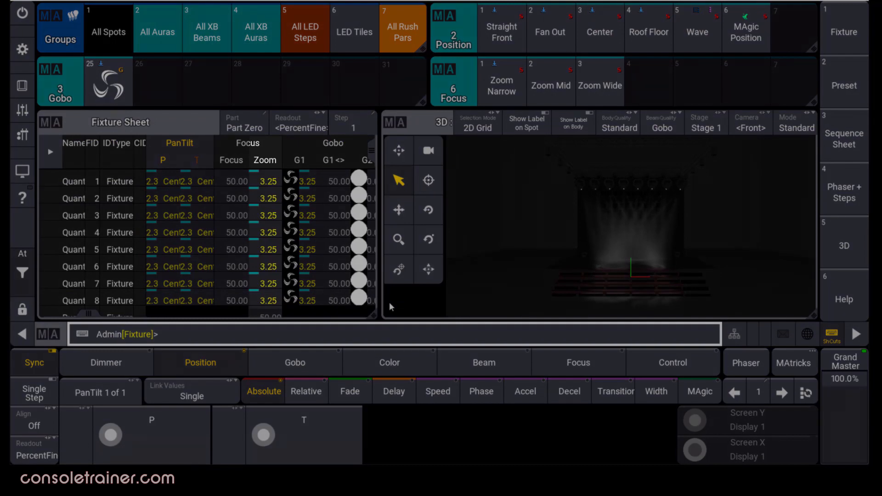